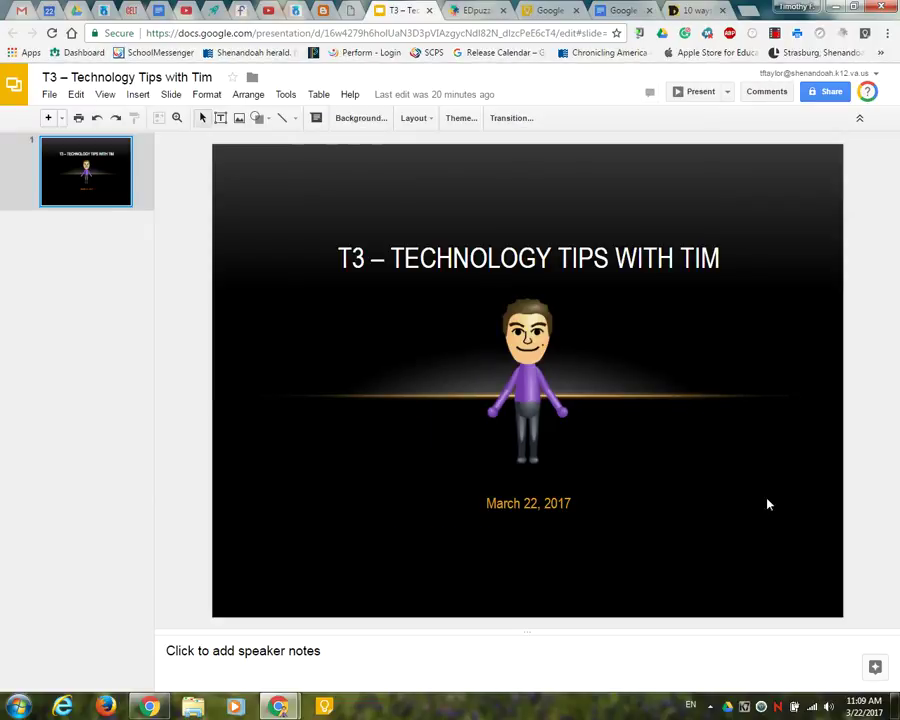
Step: Close the Technology Tips presentation so the T3Videos Drive folder shows
left_click(430, 12)
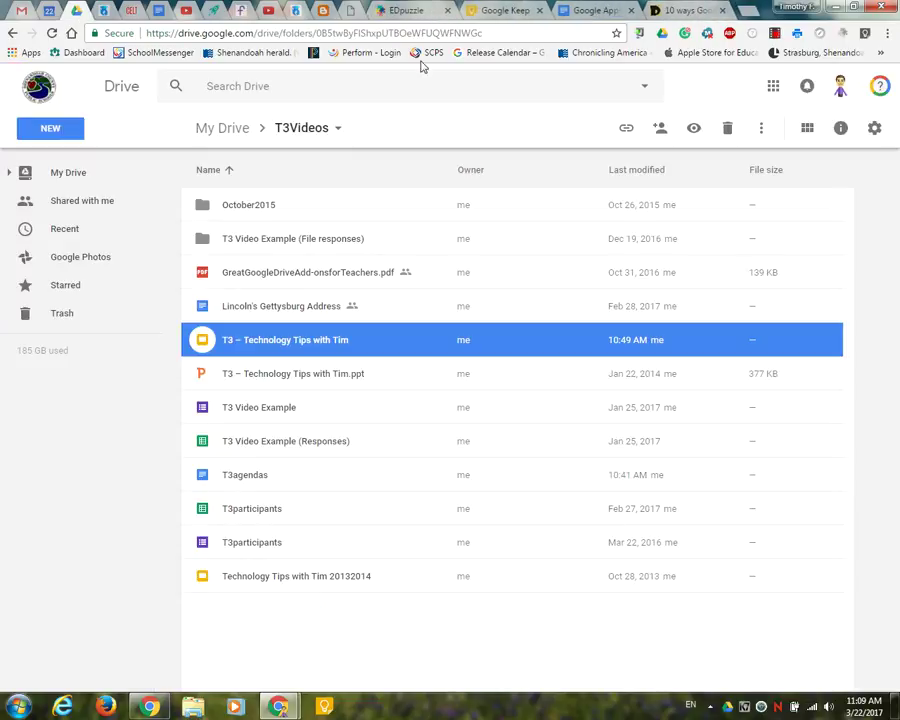
Step: Switch to EDpuzzle's search page with its channel list and Best Lesson Examples
left_click(420, 12)
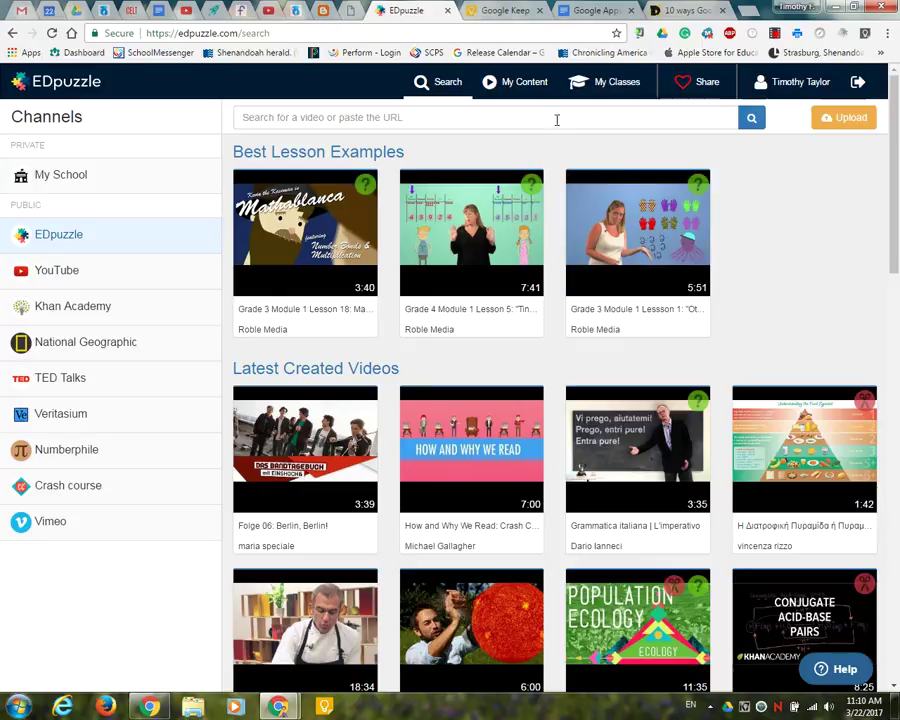
Step: Open My Content and preview the Forrest Gump in One Minute video, then close the preview
left_click(512, 83)
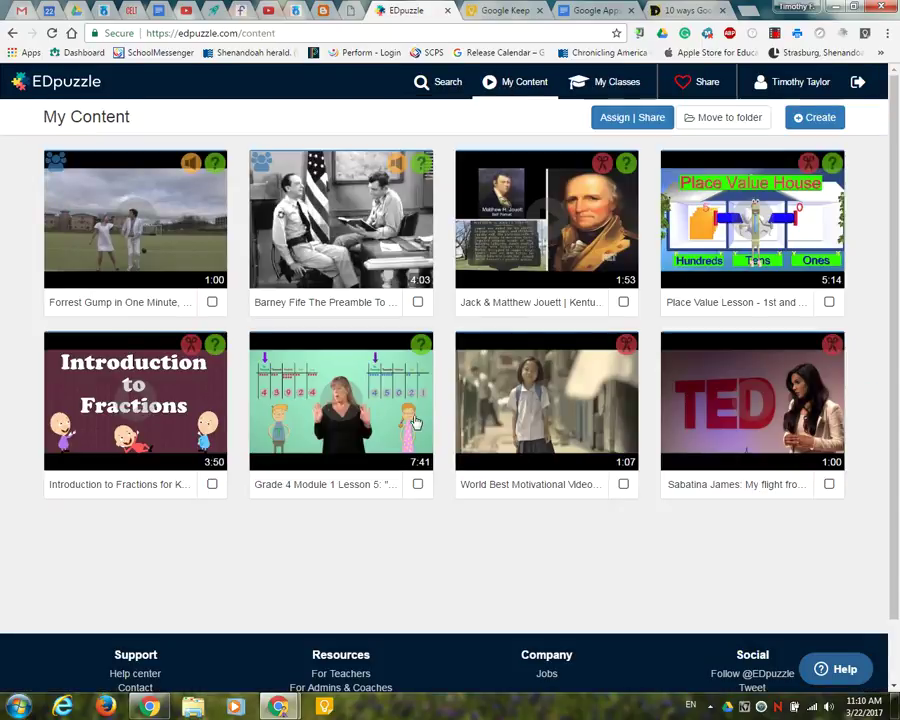
left_click(147, 220)
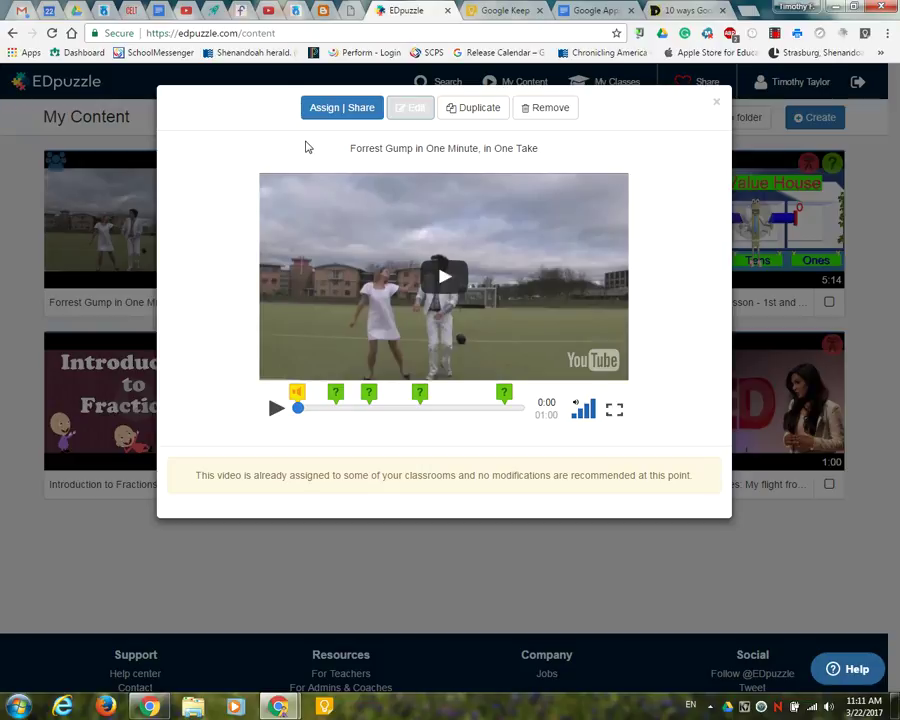
left_click(716, 102)
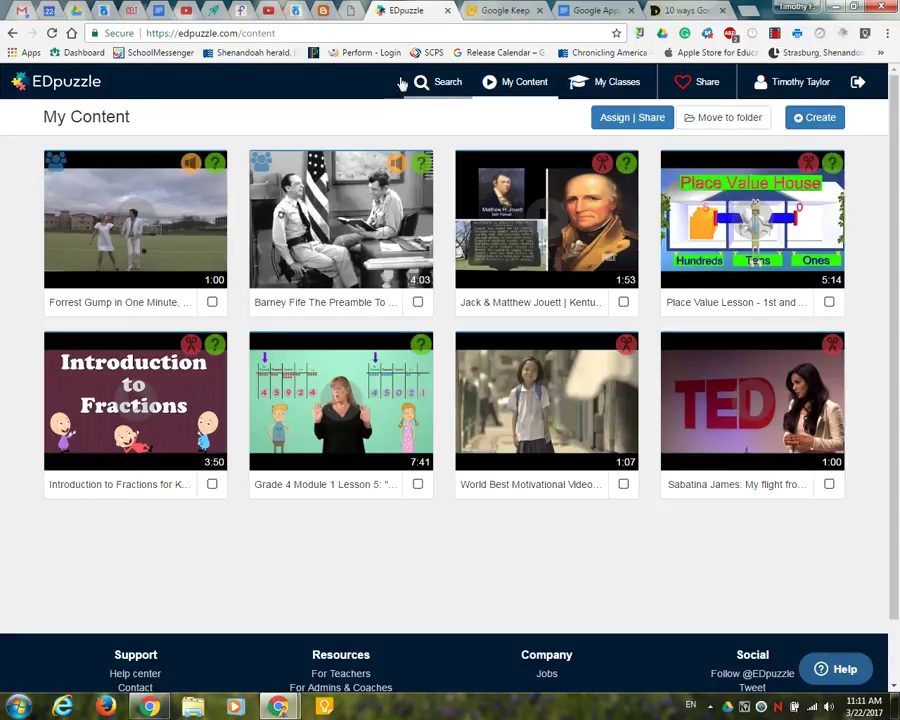
Step: Switch to the YouTube video Five Keys to Rigorous Project-Based Learning for EDpuzzle import
left_click(268, 11)
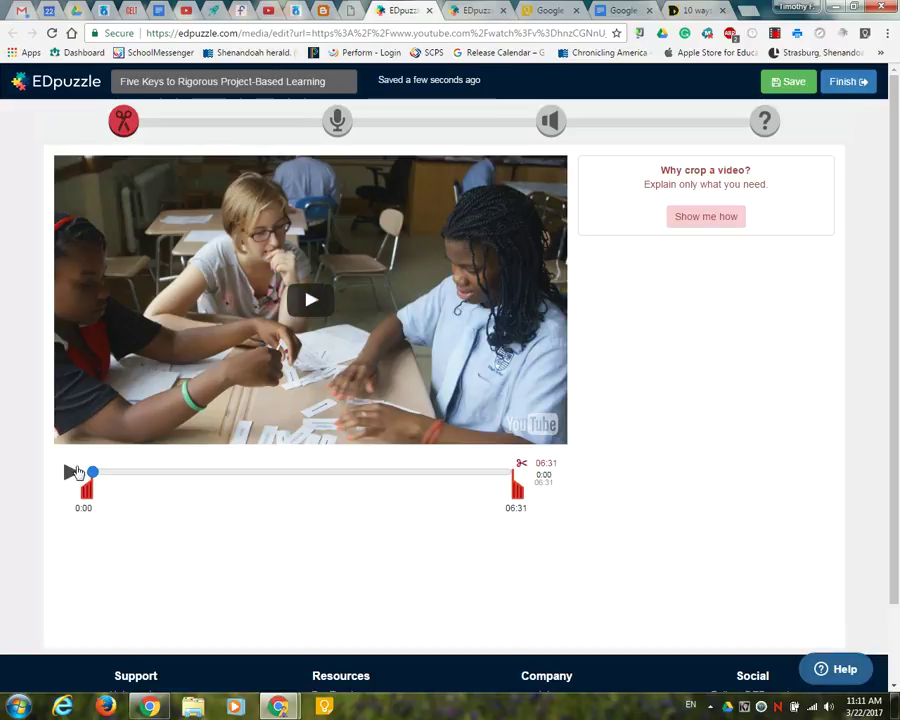
Step: Play and pause the video at 0:02, then step through the Audio Track and Audio Notes stages
left_click(69, 473)
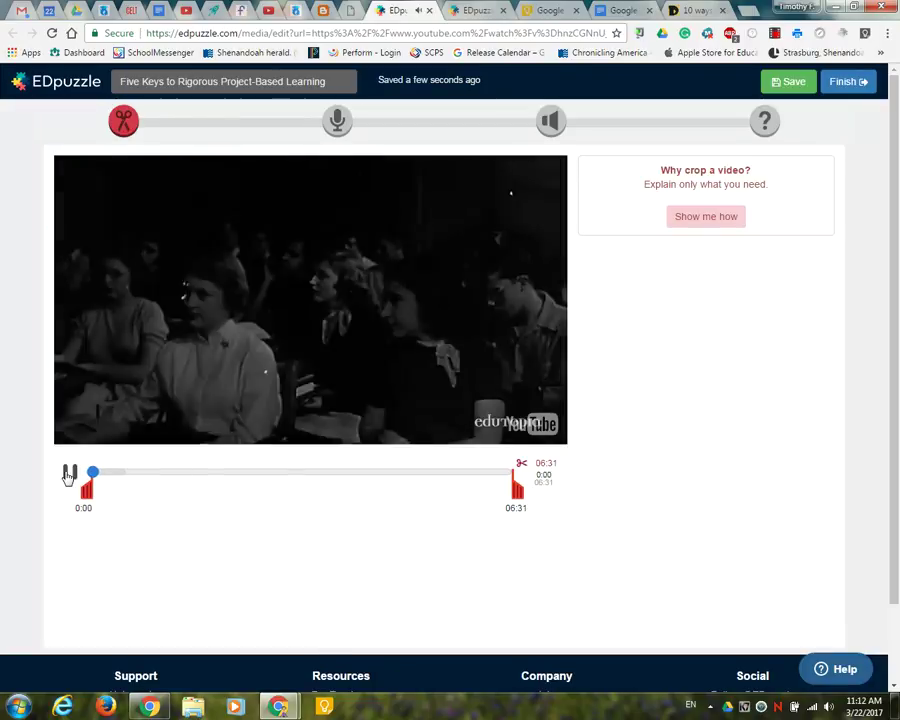
left_click(69, 473)
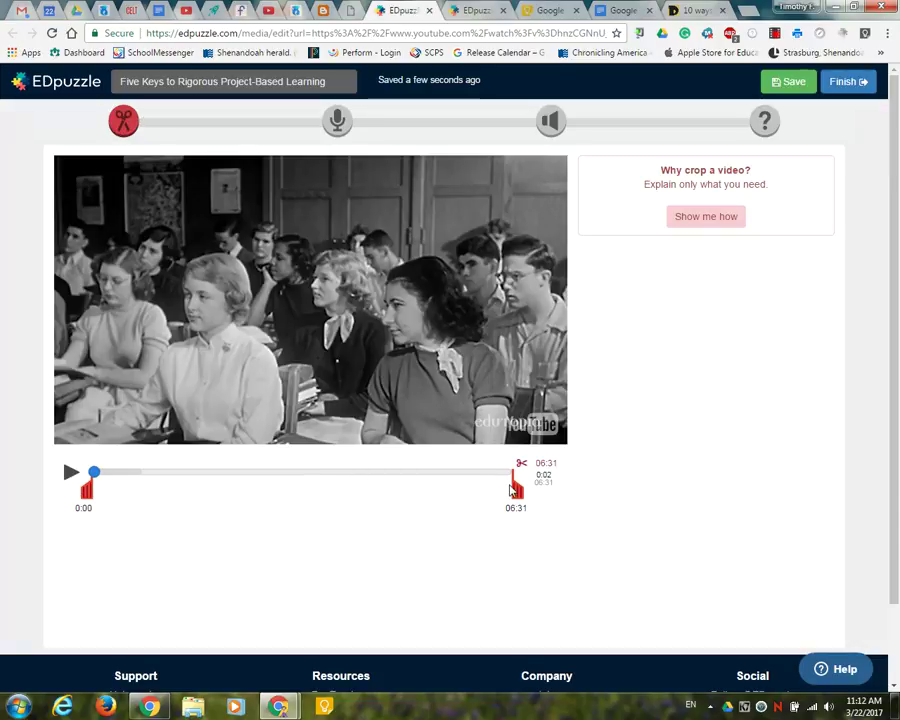
left_click(338, 122)
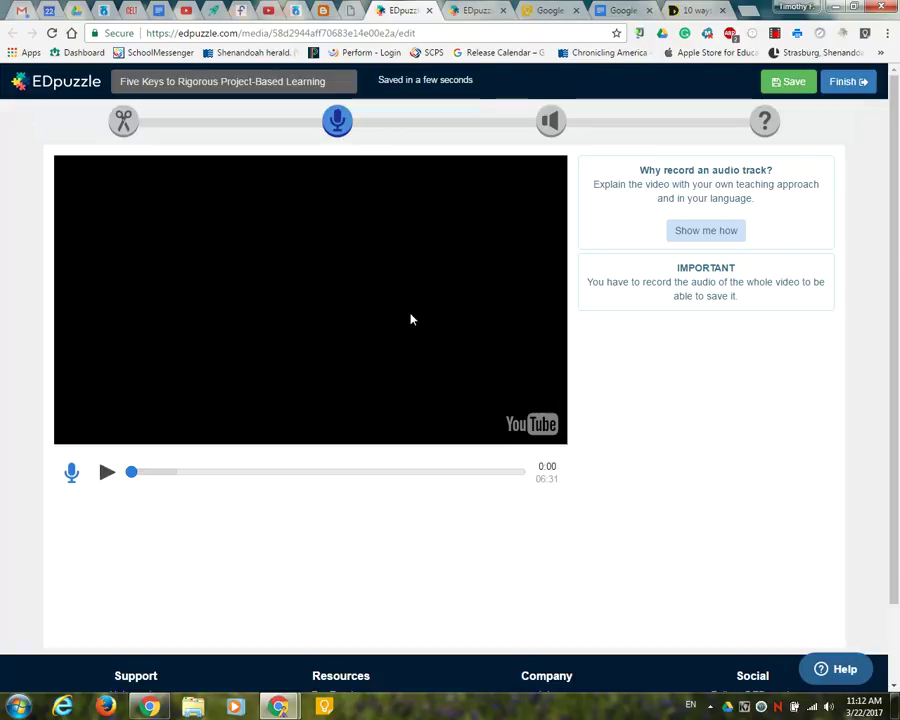
left_click(552, 123)
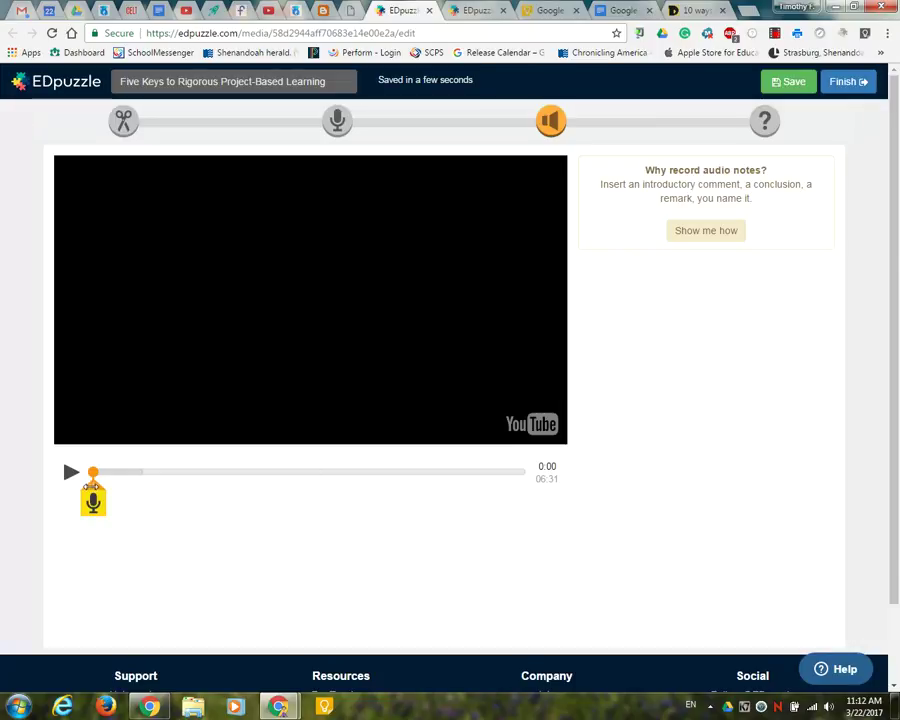
Step: Move the marker to 3:18 and add an open-ended quiz question there
left_click_drag(92, 485, 312, 483)
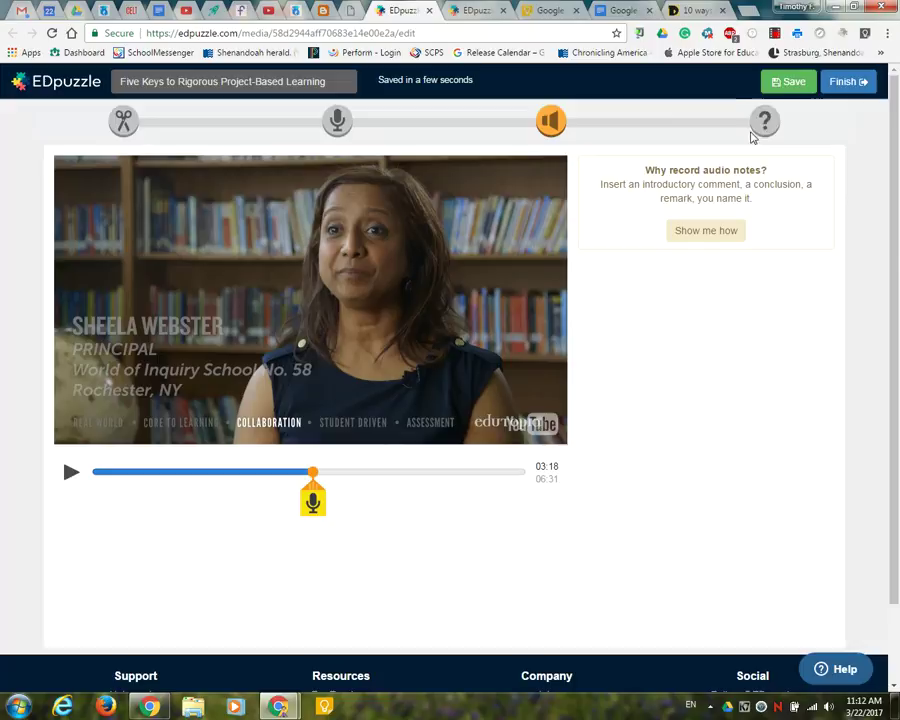
left_click(759, 129)
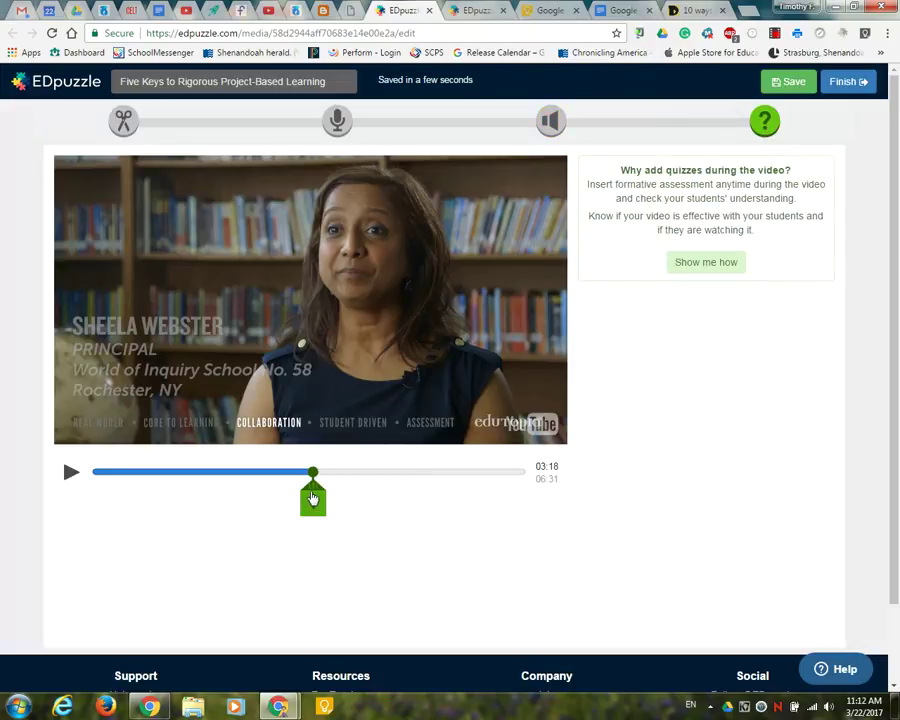
left_click(312, 506)
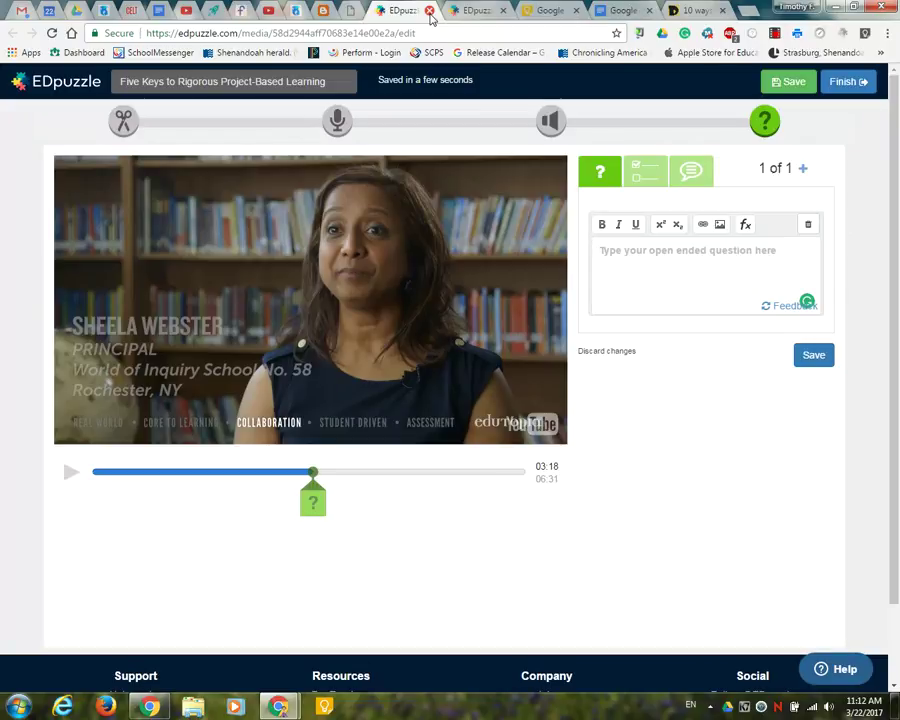
Step: Close the EDpuzzle video editor and return to the My Content library of eight videos
left_click(429, 11)
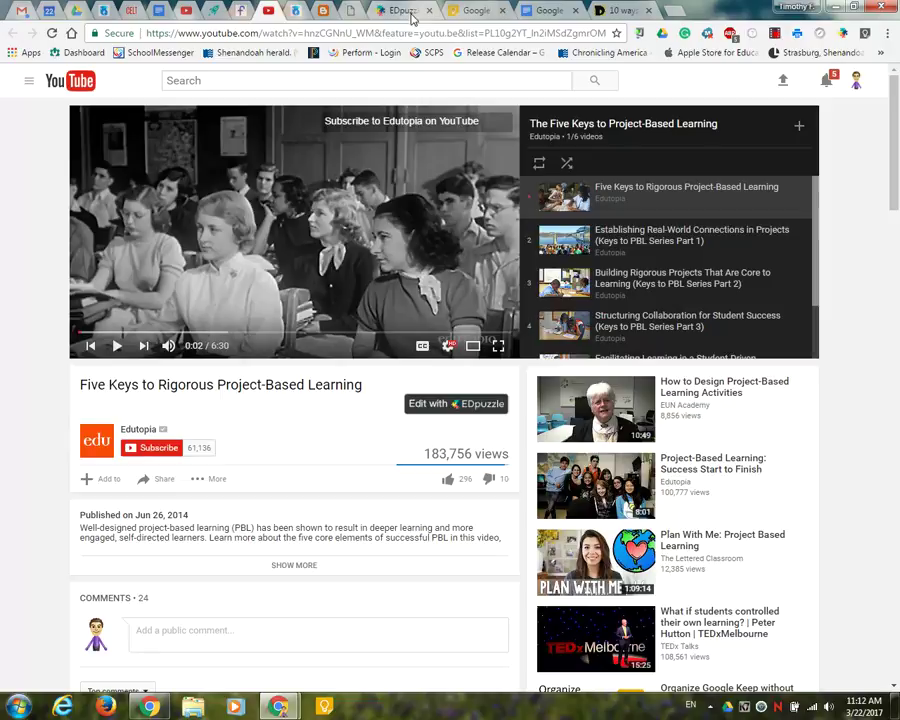
left_click(402, 11)
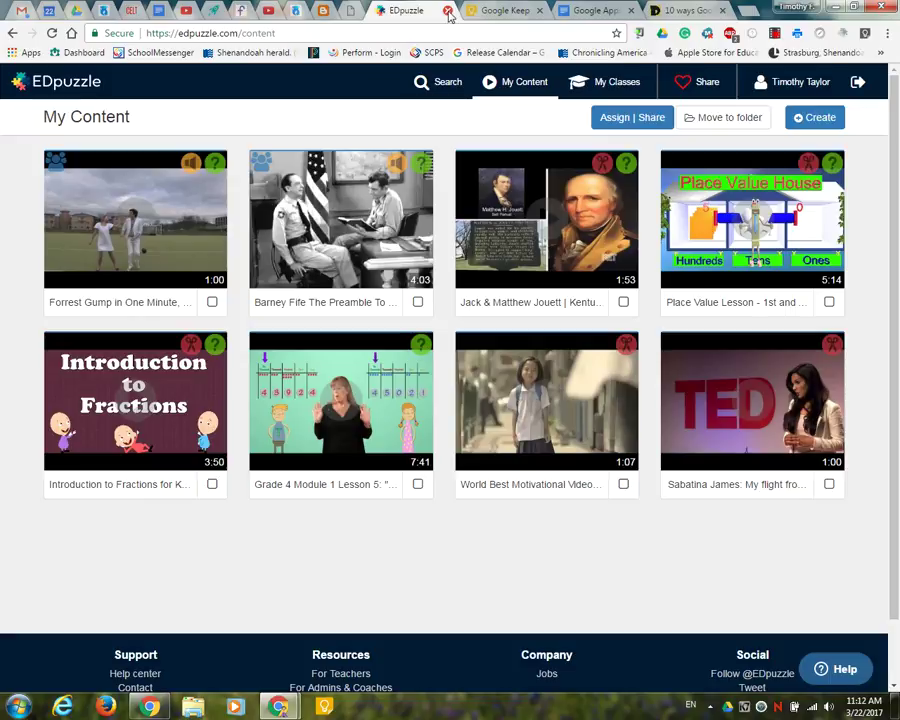
Step: Close EDpuzzle to reveal the Google Keep notes board, then open and dismiss the Google apps grid
left_click(448, 11)
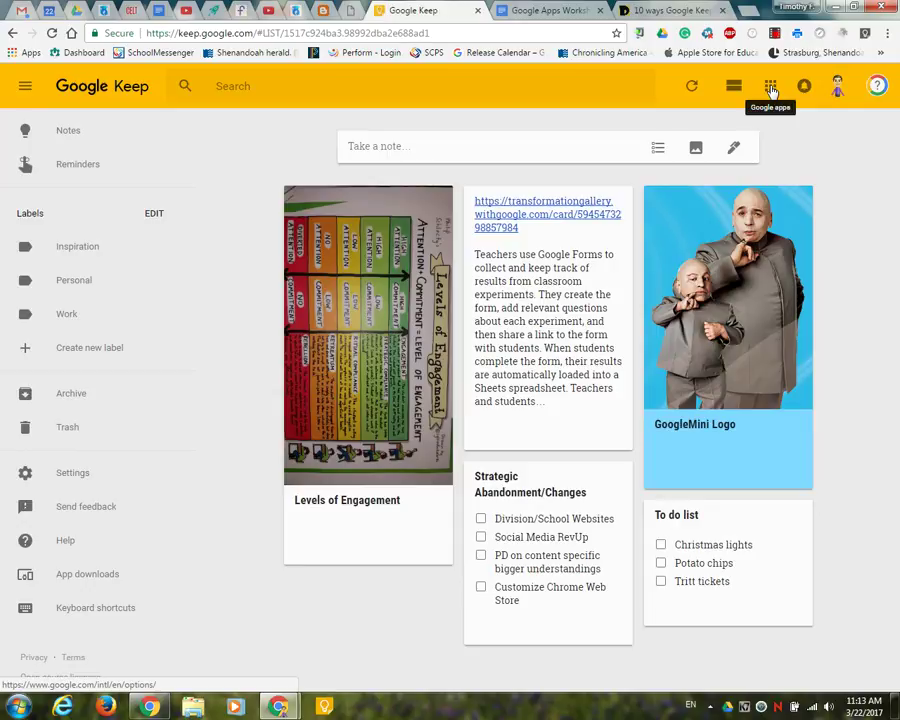
left_click(771, 88)
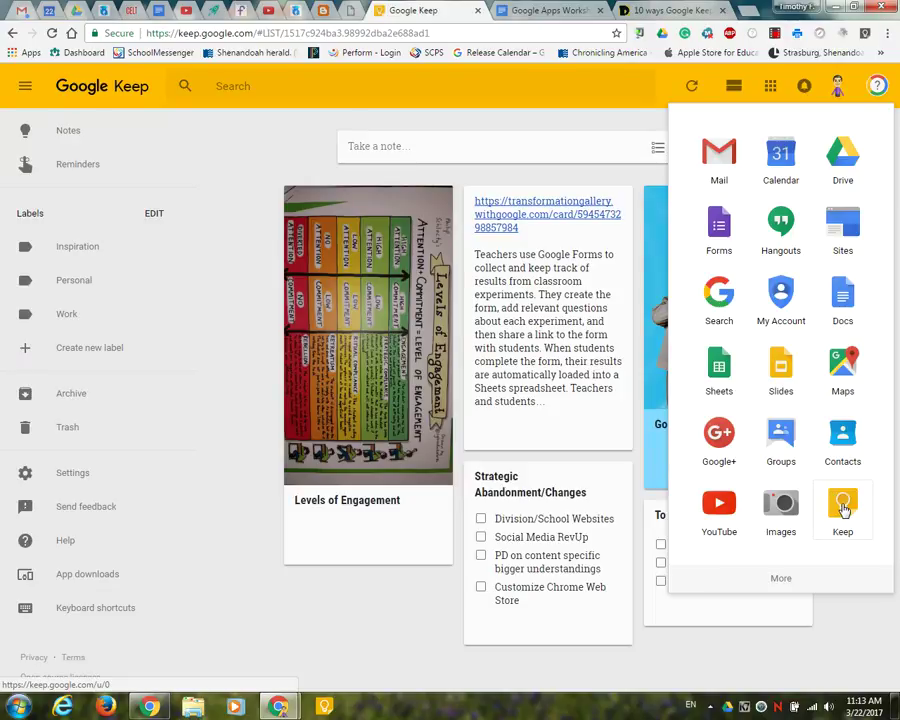
key("Escape")
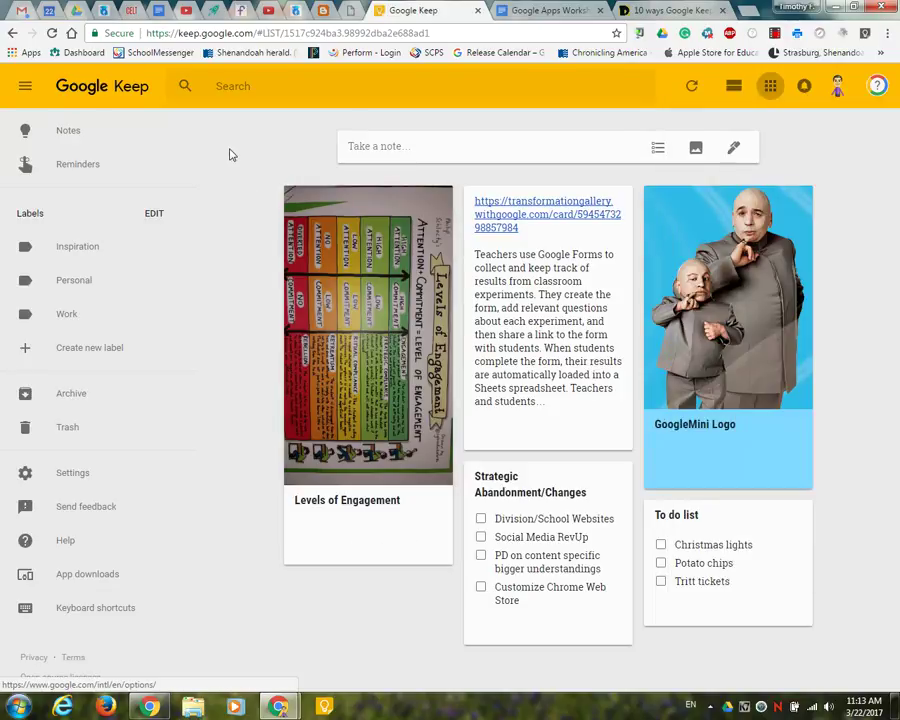
Step: Start a new Keep note, view its More options, cancel it, then switch to the Workshop Series document
left_click(365, 148)
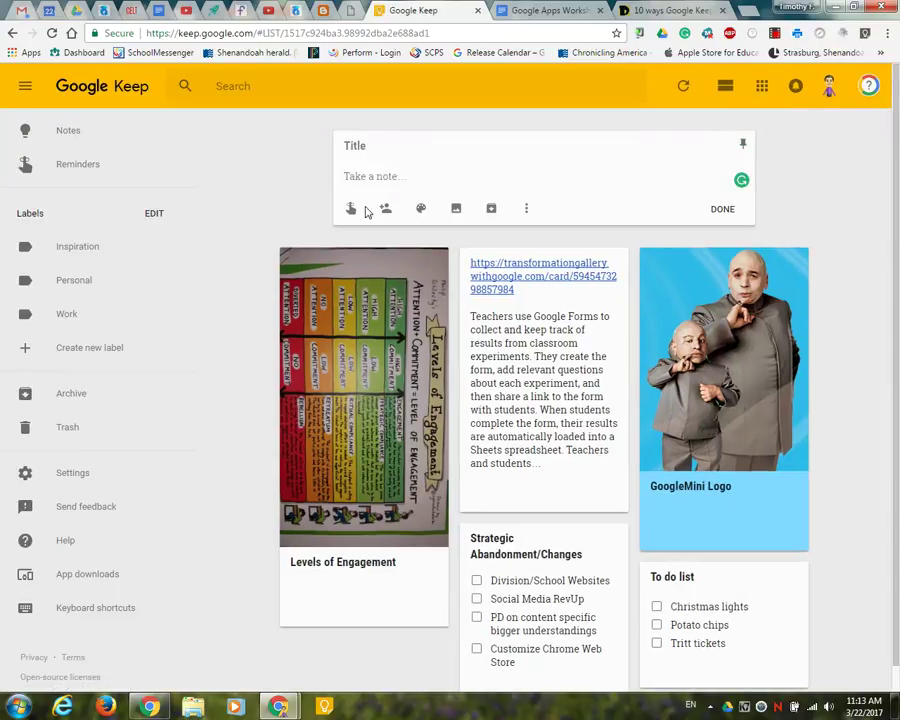
left_click(525, 212)
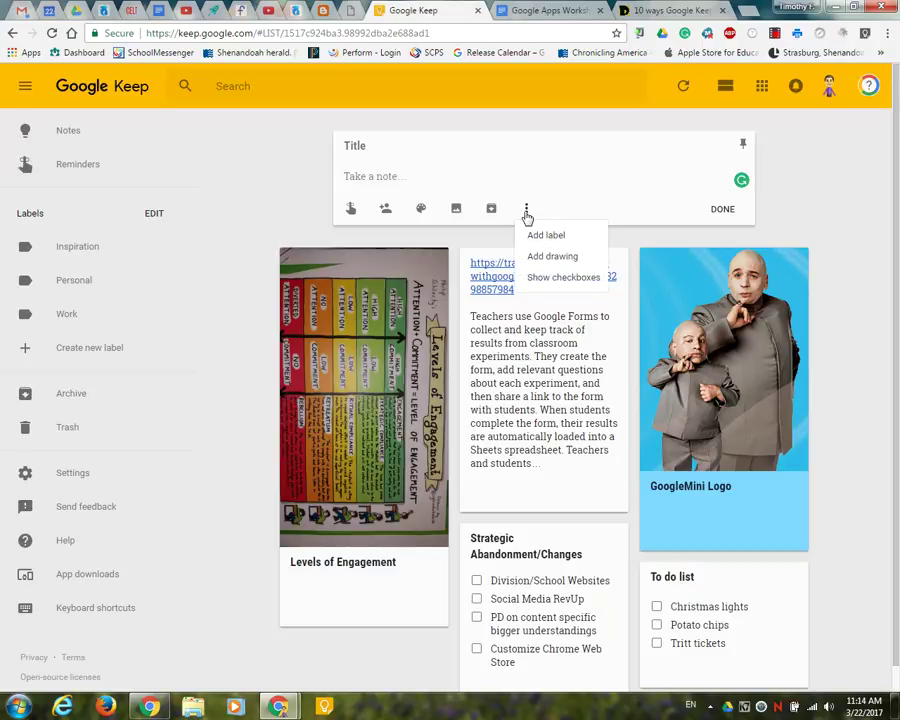
left_click(259, 204)
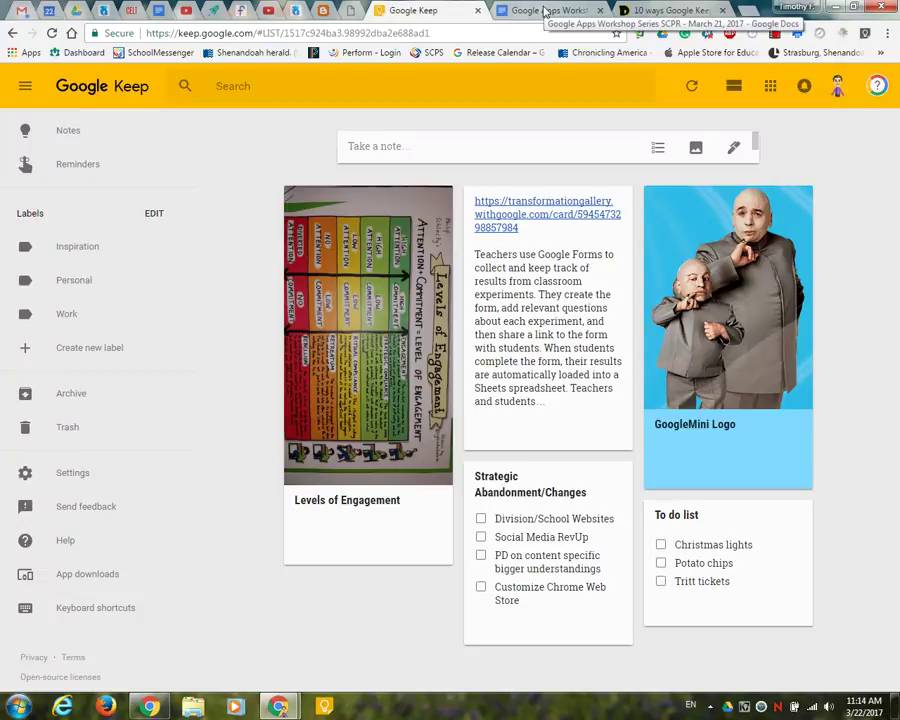
left_click(545, 12)
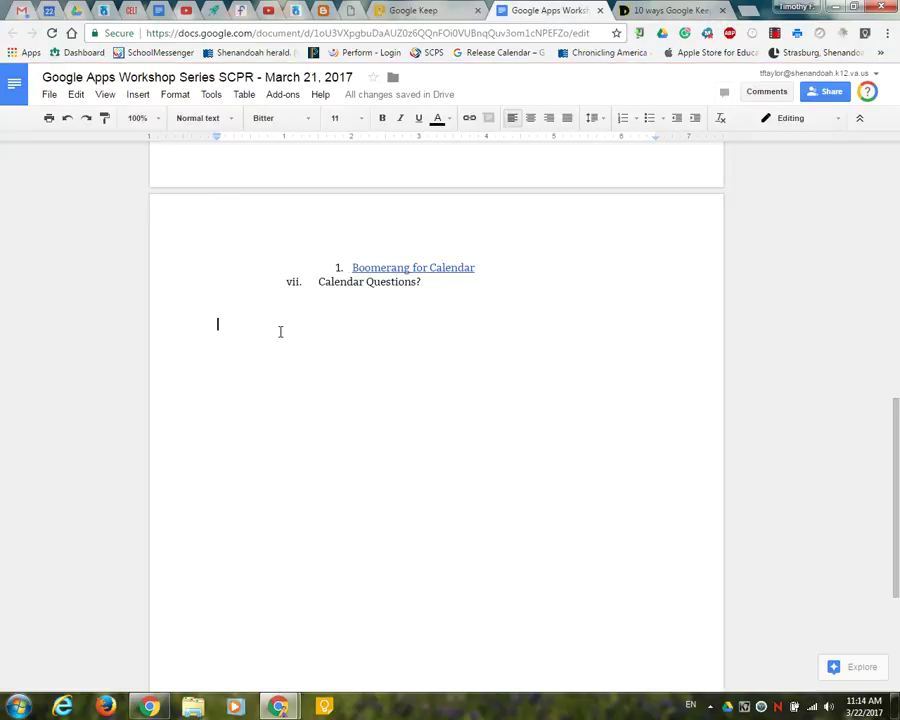
Step: Open Tools > Keep notepad and drag the Strategic Abandonment/Changes note under Calendar Questions?
left_click(211, 94)
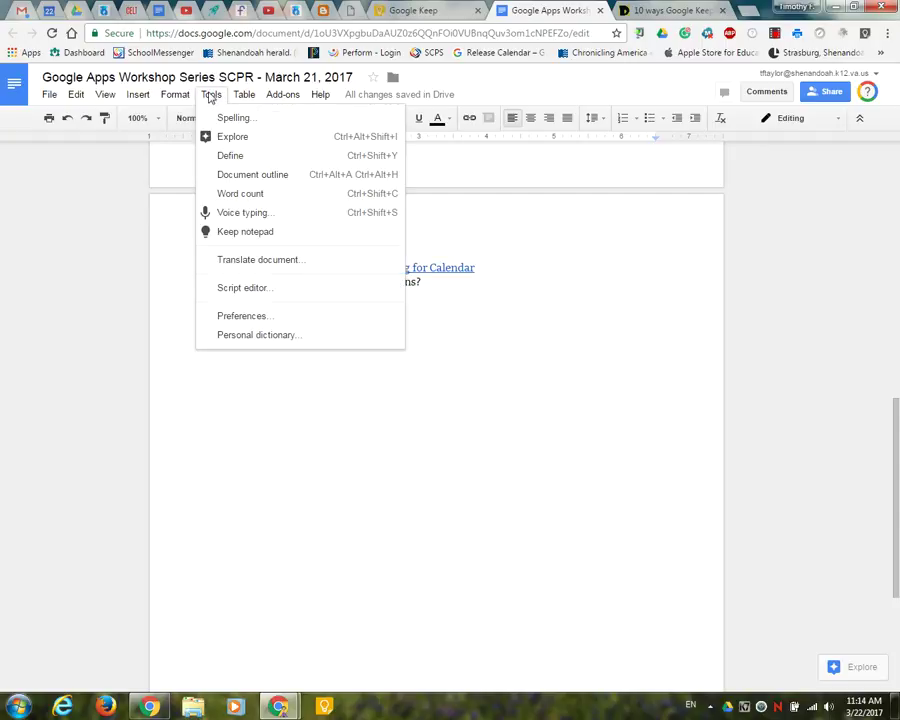
left_click(245, 231)
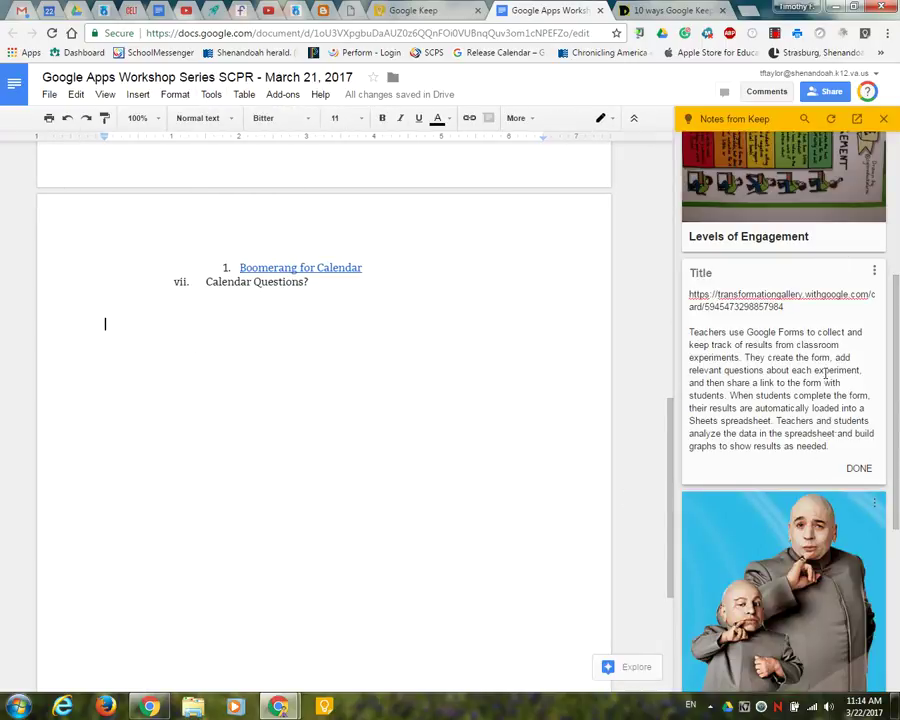
scroll(893, 344, "up", 3)
scroll(895, 352, "down", 3)
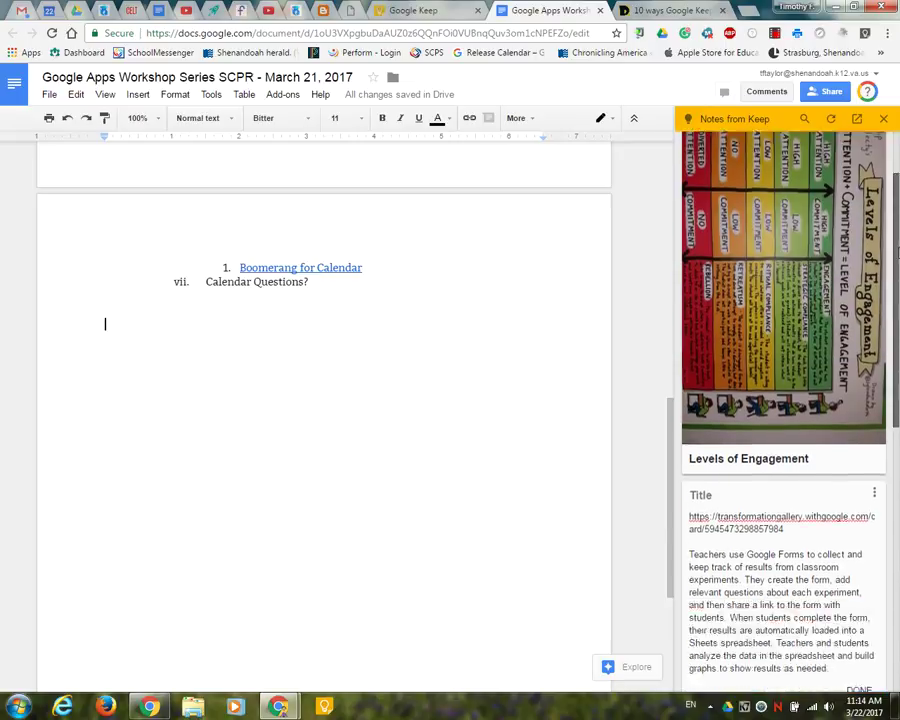
left_click_drag(897, 360, 890, 175)
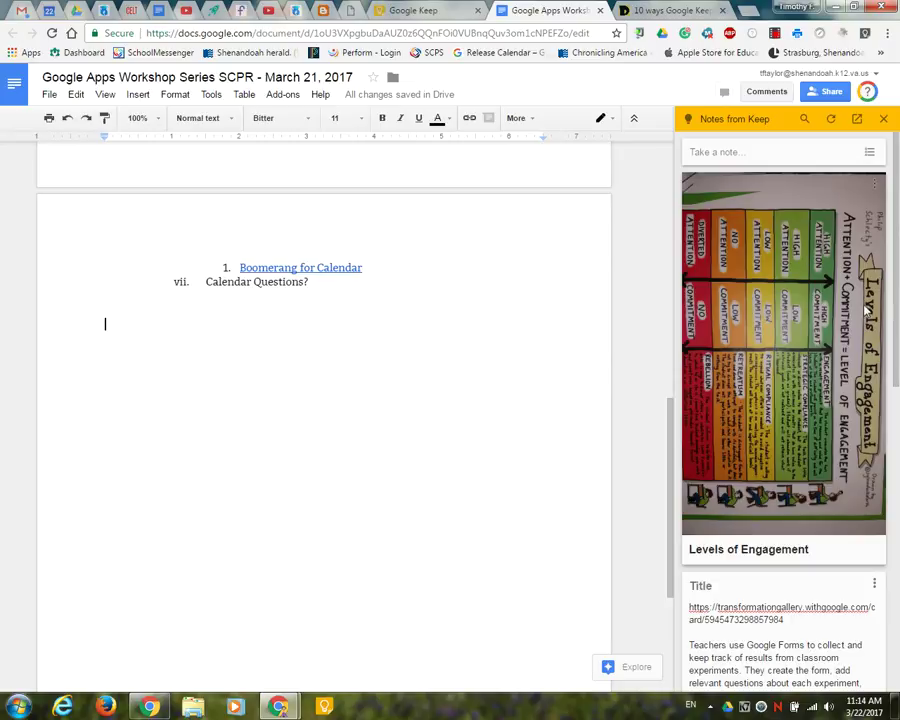
left_click_drag(893, 275, 891, 594)
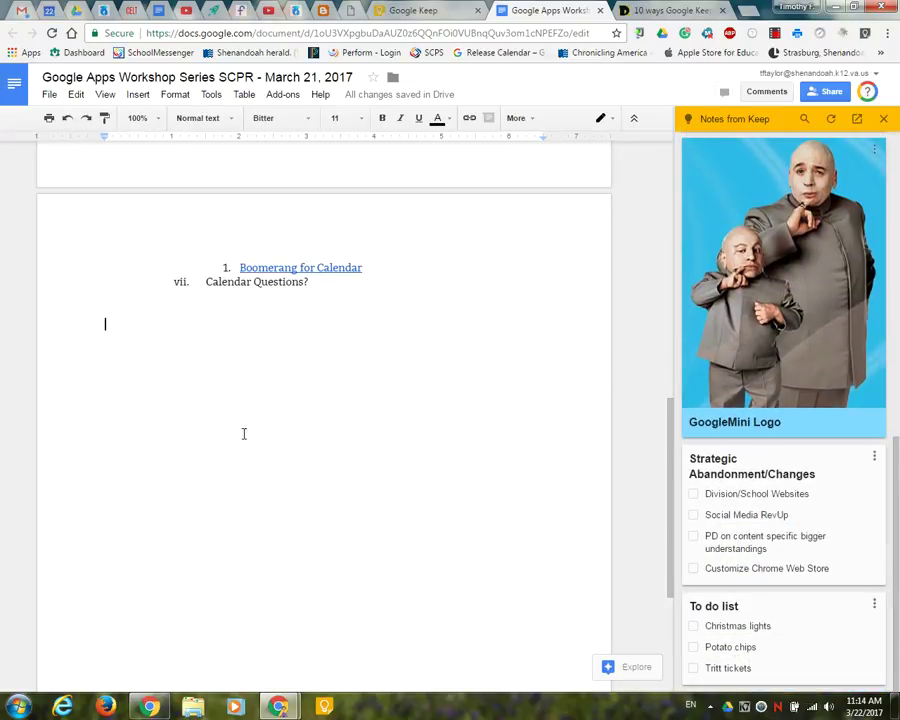
left_click_drag(699, 500, 205, 356)
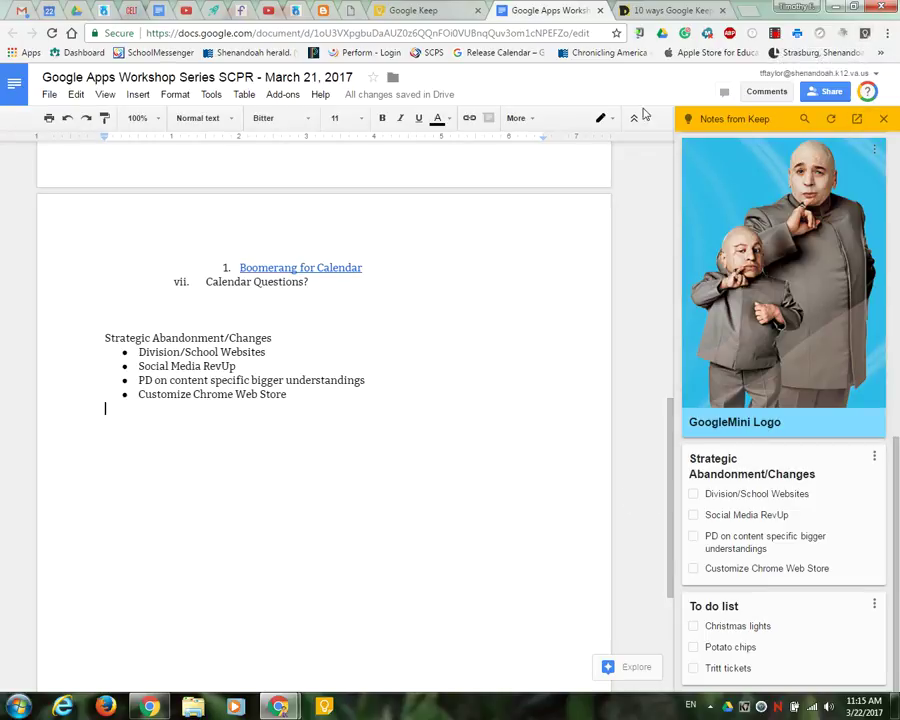
Step: Switch to the Ditch That Textbook article '10 ways Google Keep can help streamline life at school'
left_click(657, 12)
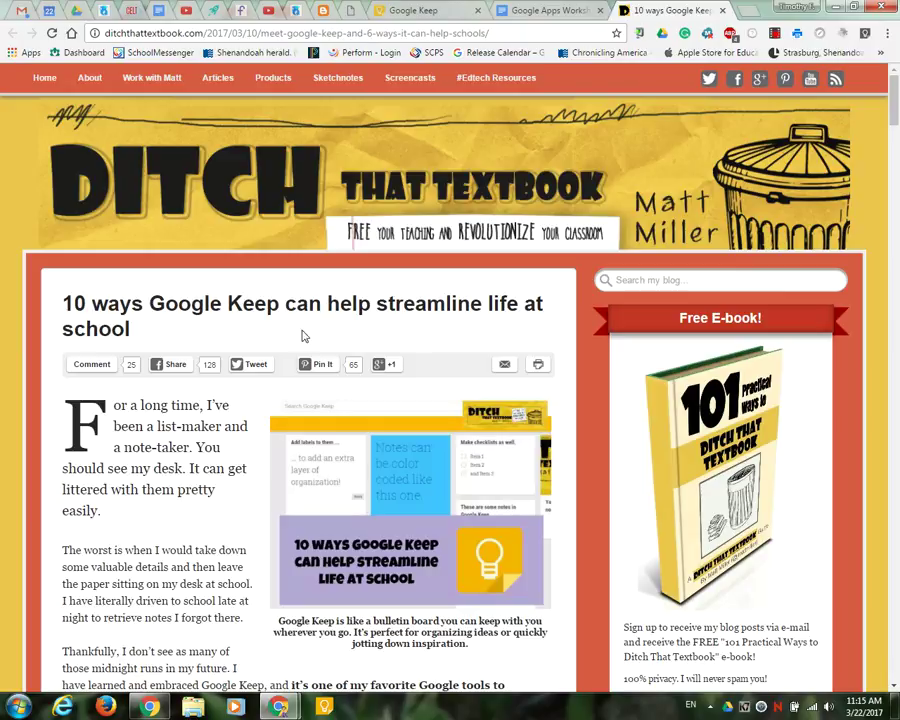
scroll(268, 426, "down", 2)
scroll(268, 426, "down", 8)
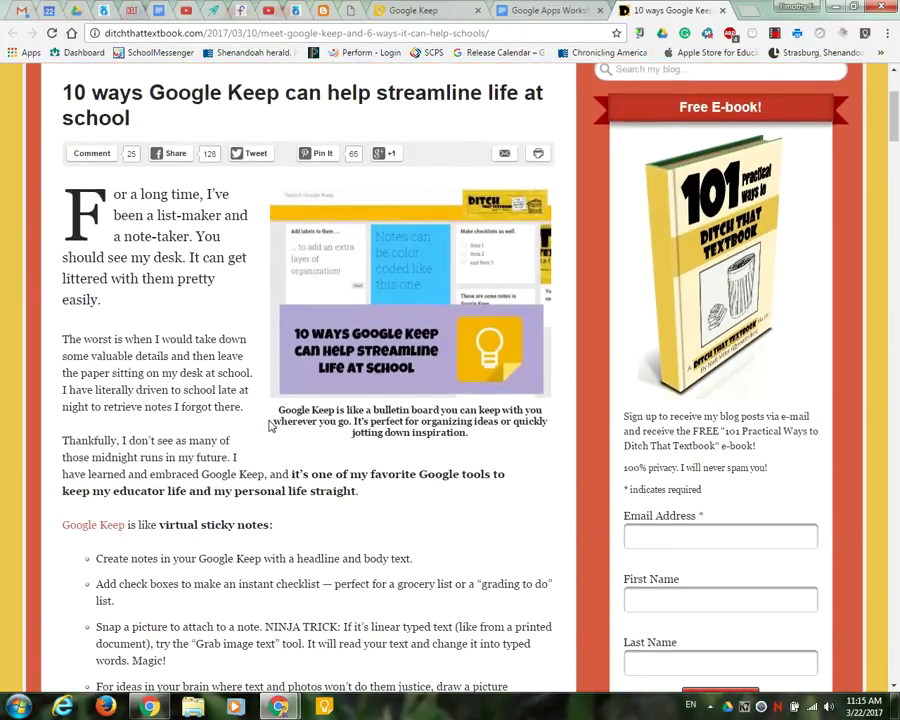
scroll(268, 426, "up", 10)
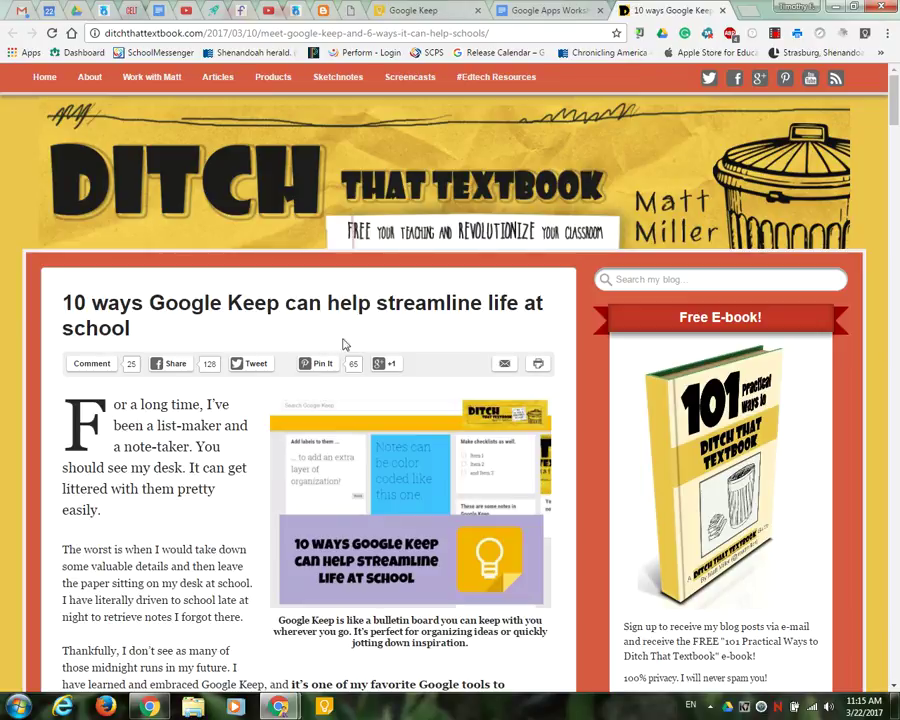
scroll(259, 356, "down", 2)
scroll(259, 356, "up", 2)
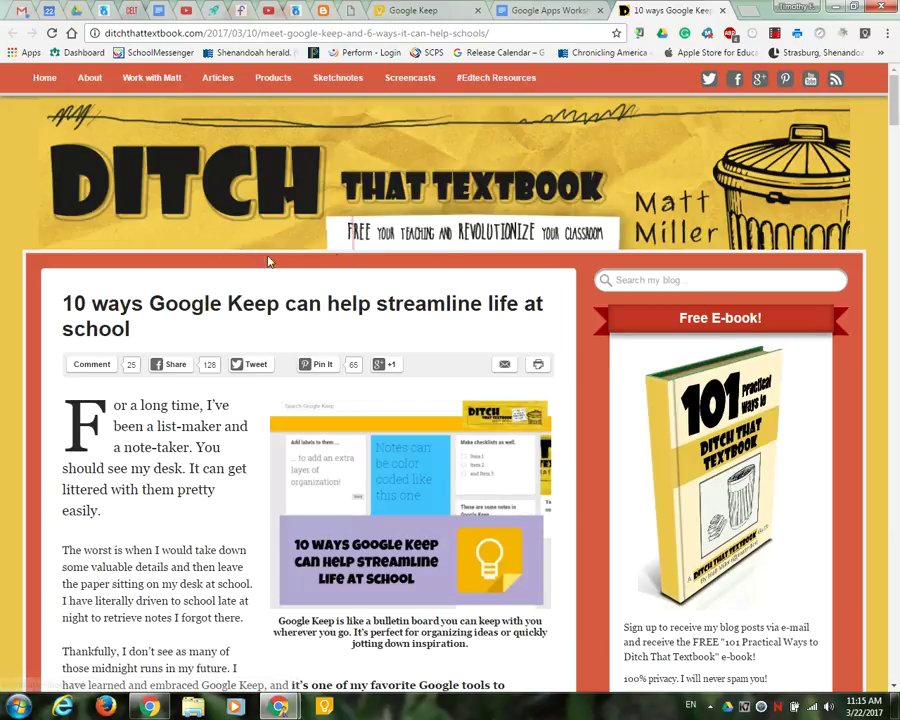
scroll(288, 378, "down", 3)
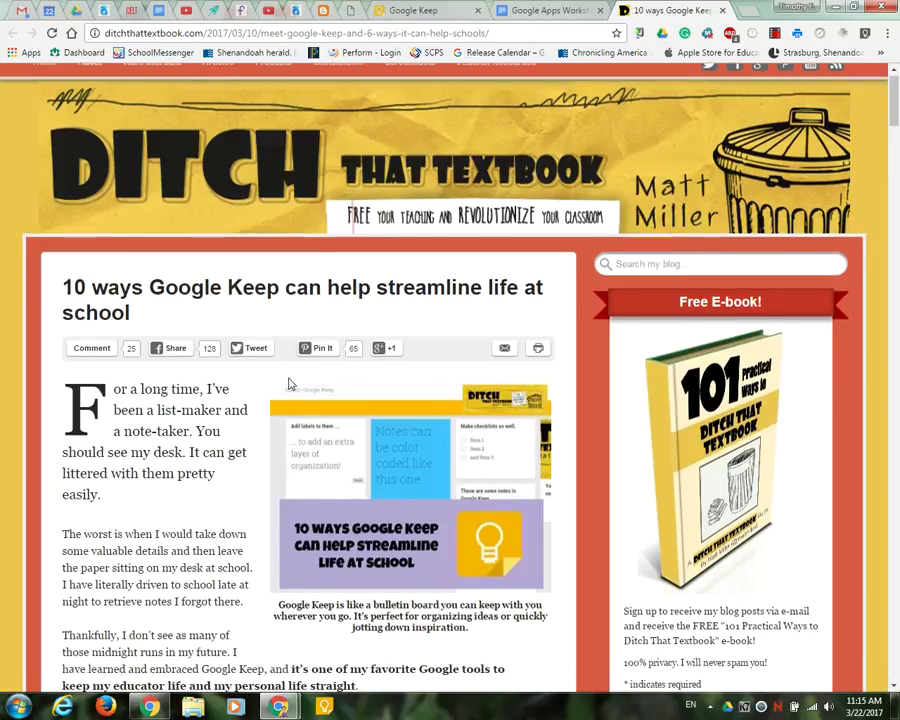
scroll(290, 383, "up", 3)
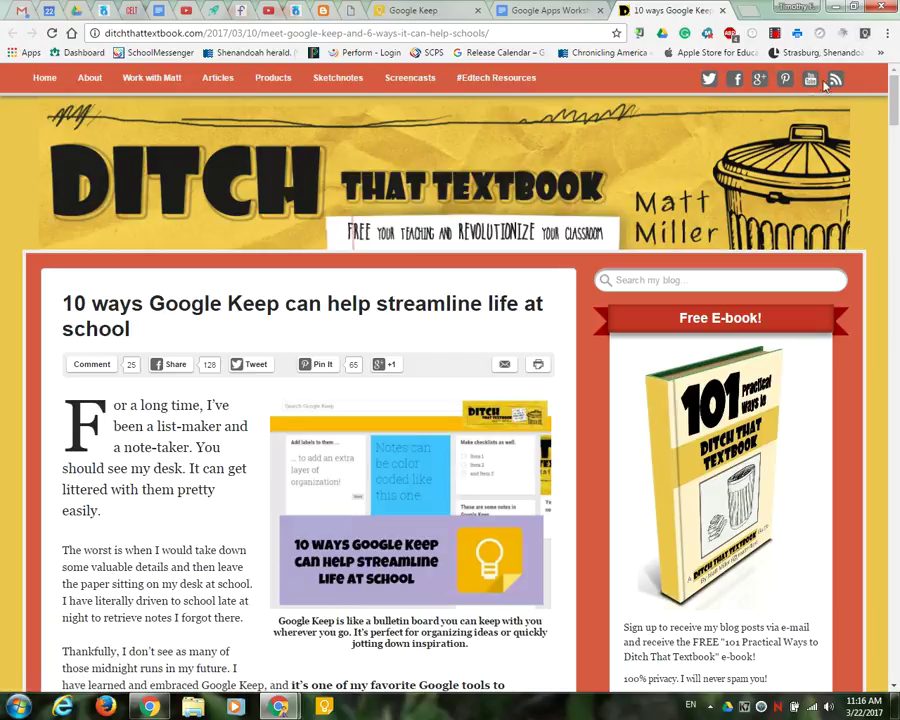
Step: Clip this article with the Keep extension, noting 'I may want to use this in my PD on Keep next week.'
left_click(865, 35)
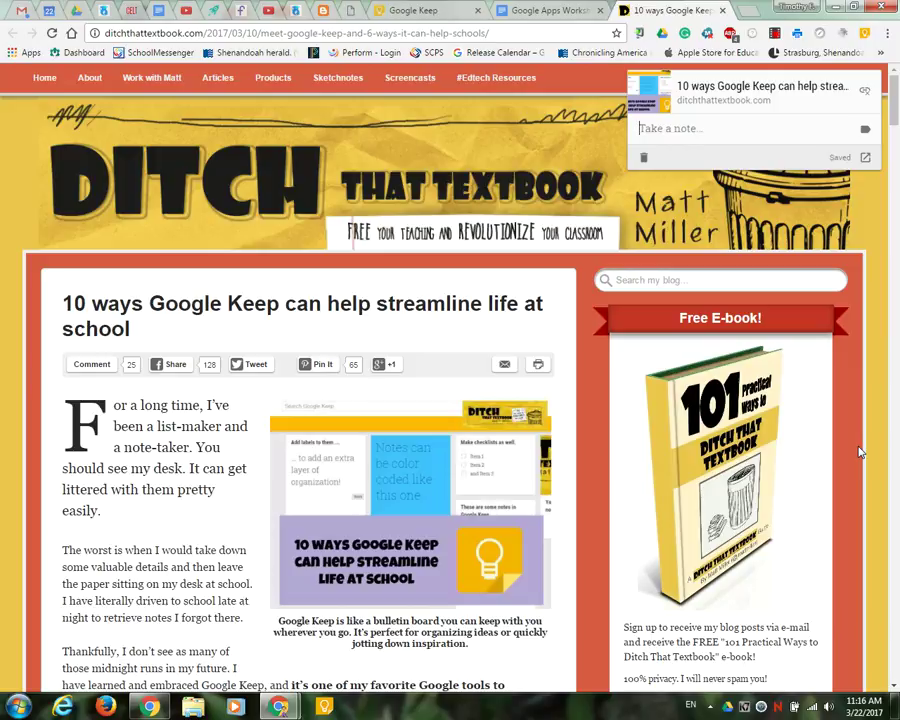
type("I may ")
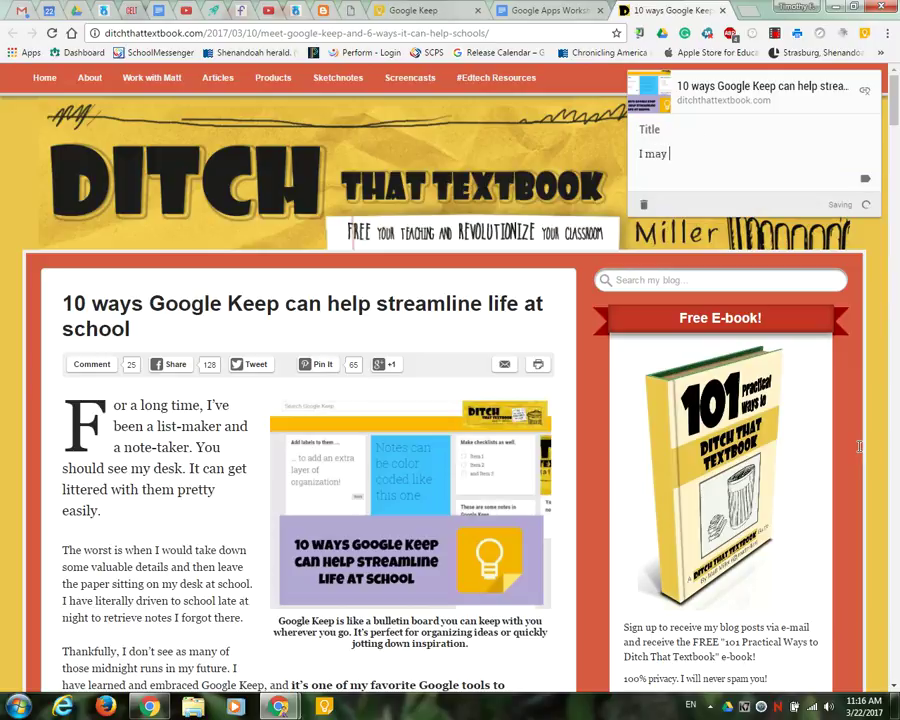
type("want to use this ")
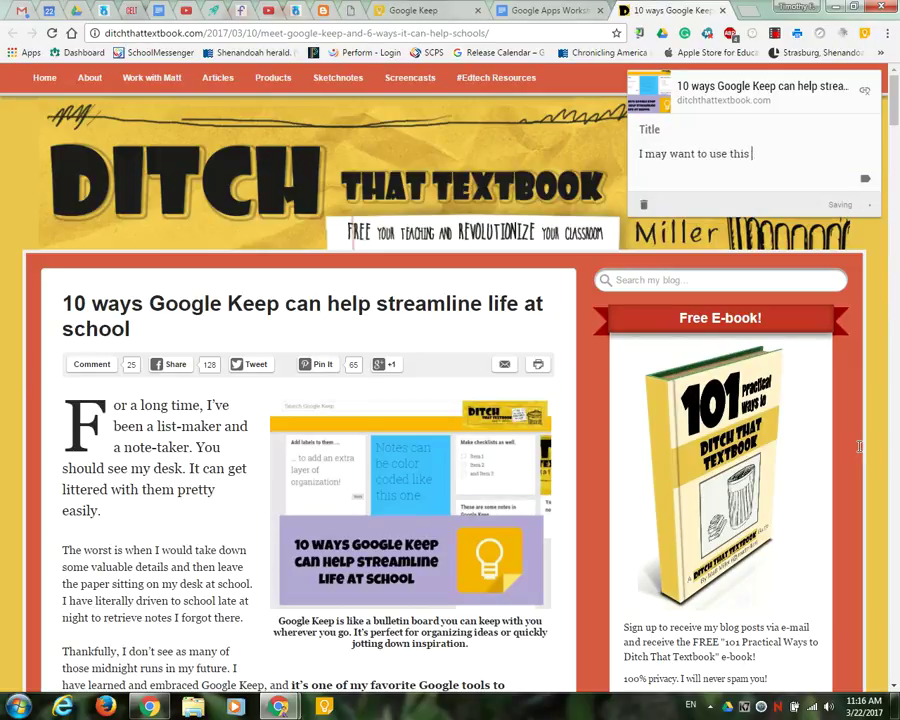
type("in my PD on Keep n")
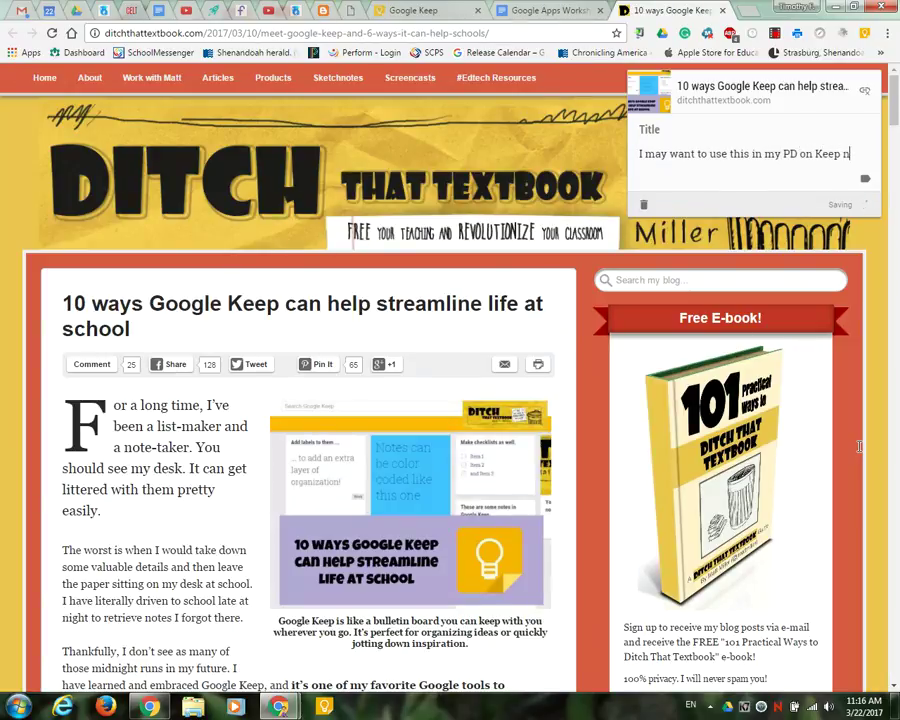
type("ext week.")
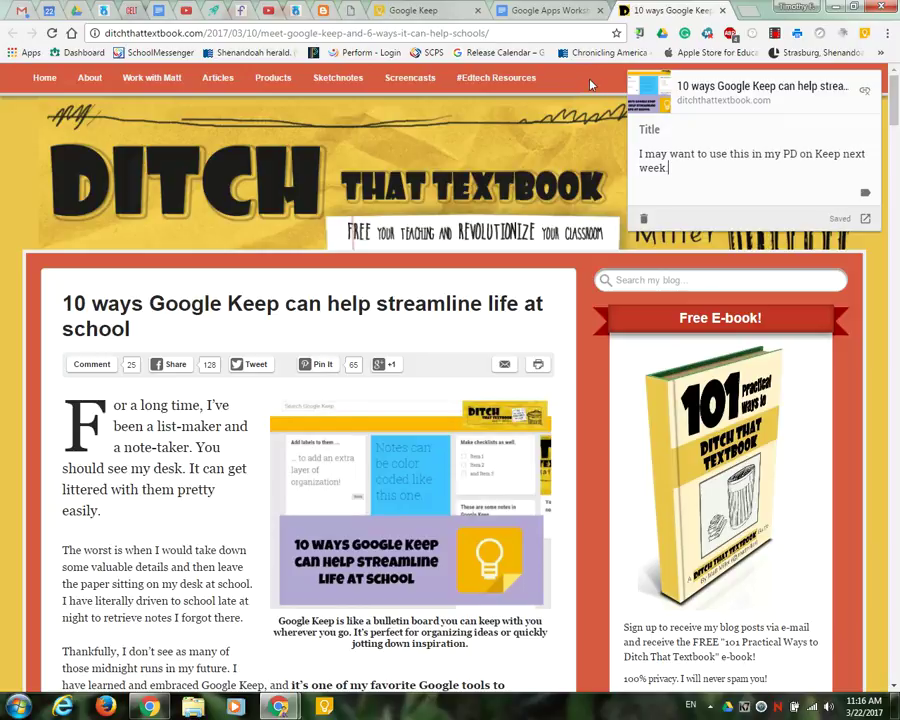
left_click(613, 108)
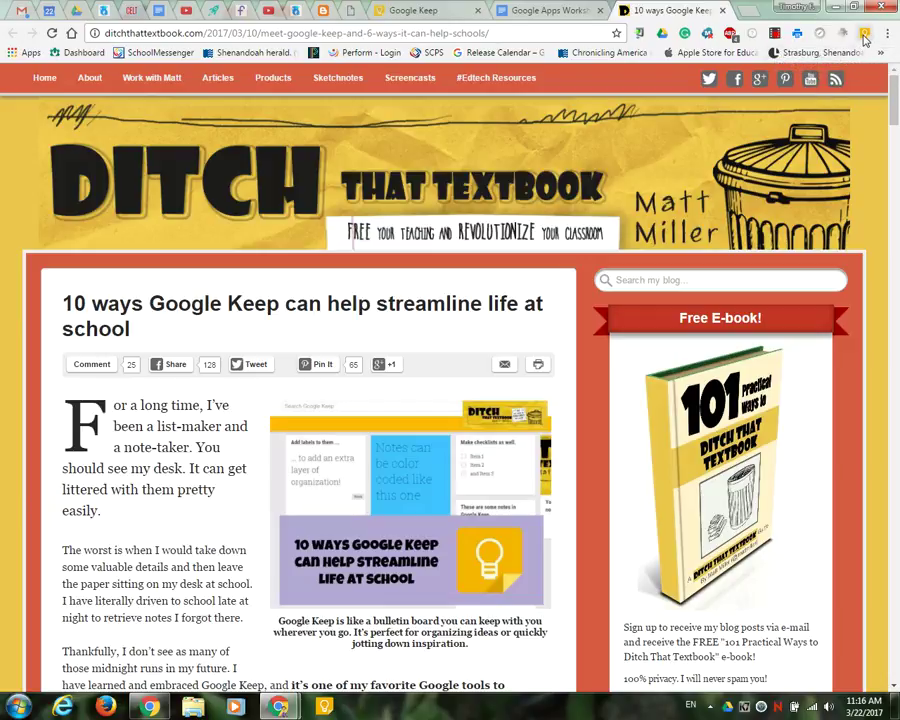
Step: In Google Keep, confirm the new note's link reopens the article, then close that article tab
left_click(420, 11)
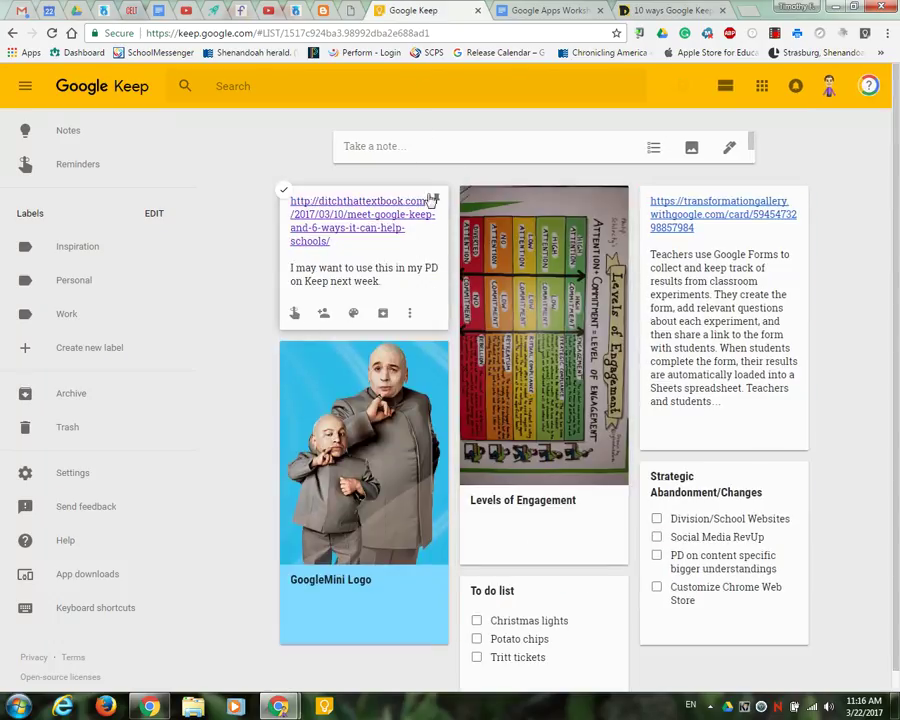
left_click(346, 222)
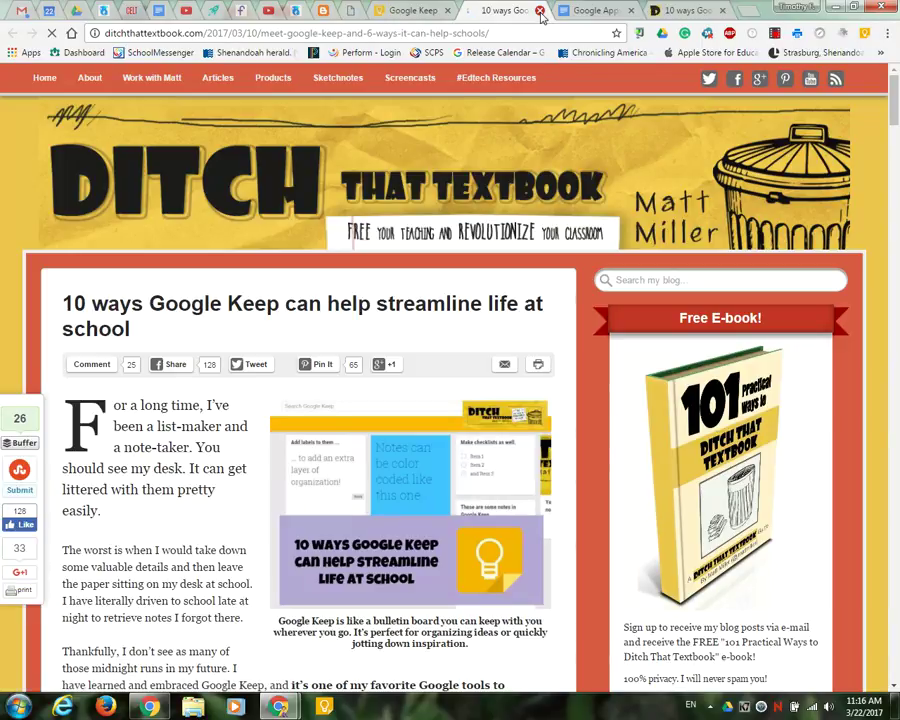
left_click(540, 11)
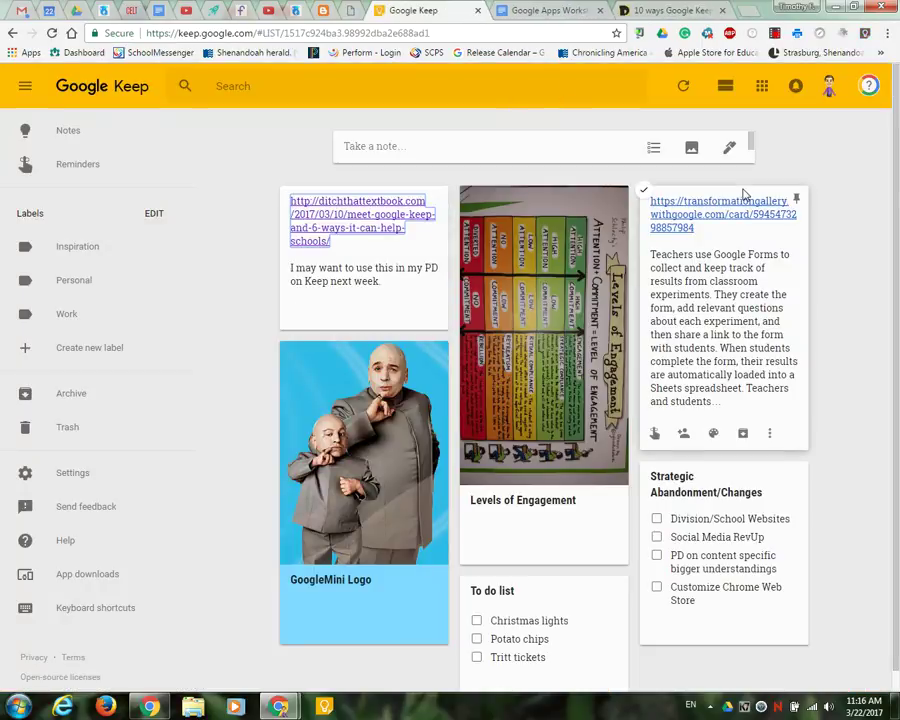